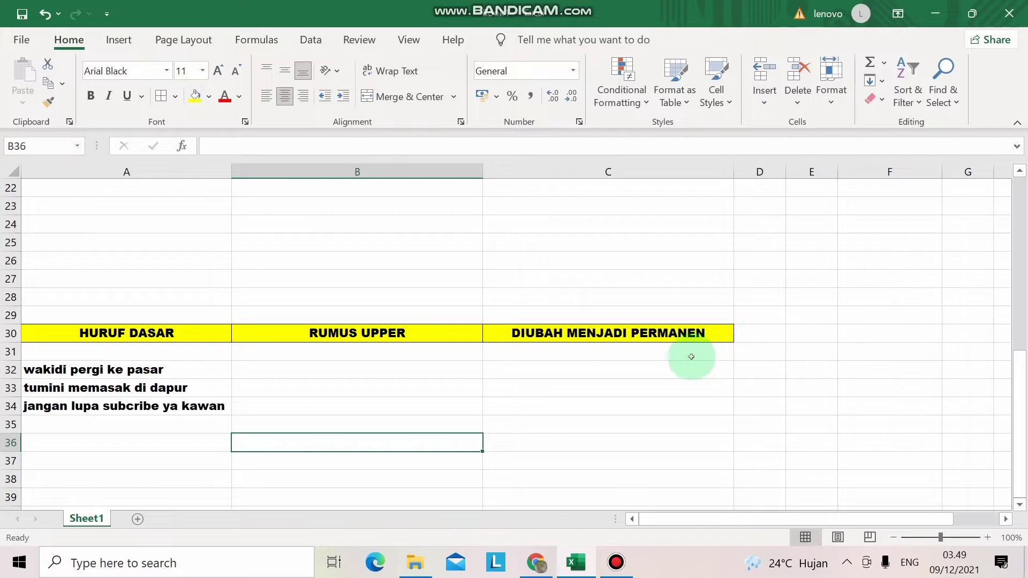
Point out the lowercase sentences in column A, the RUMUS UPPER range B32:B34, and the DIUBAH MENJADI PERMANEN range C32:C34.
left_click(304, 369)
left_click(303, 383)
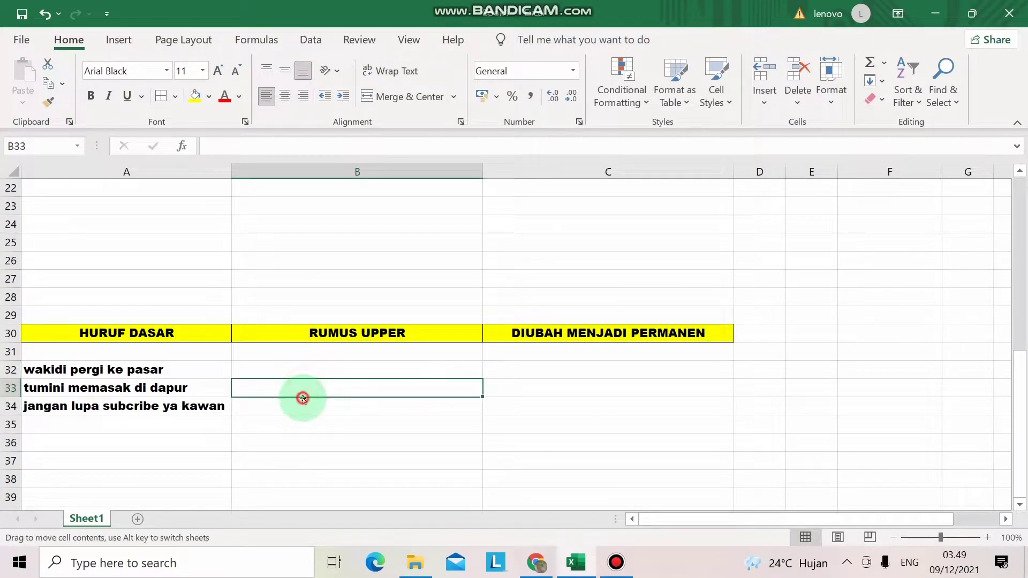
left_click(305, 418)
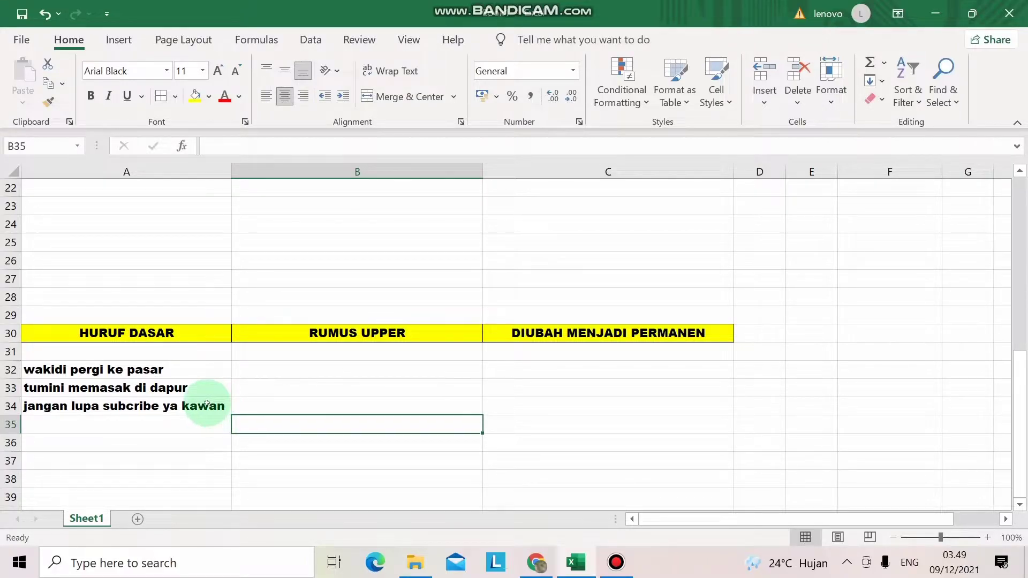
left_click(86, 369)
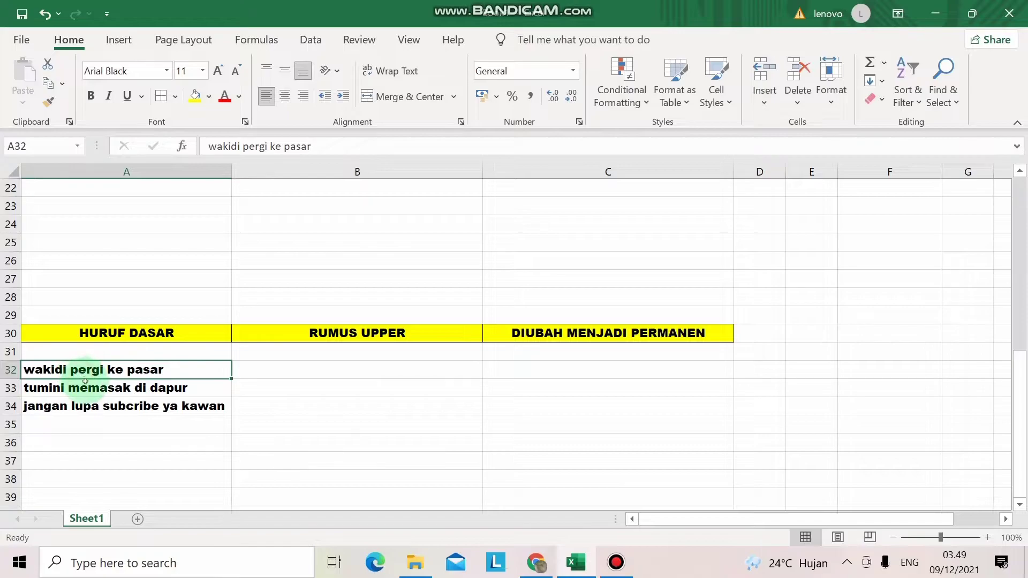
left_click(95, 391)
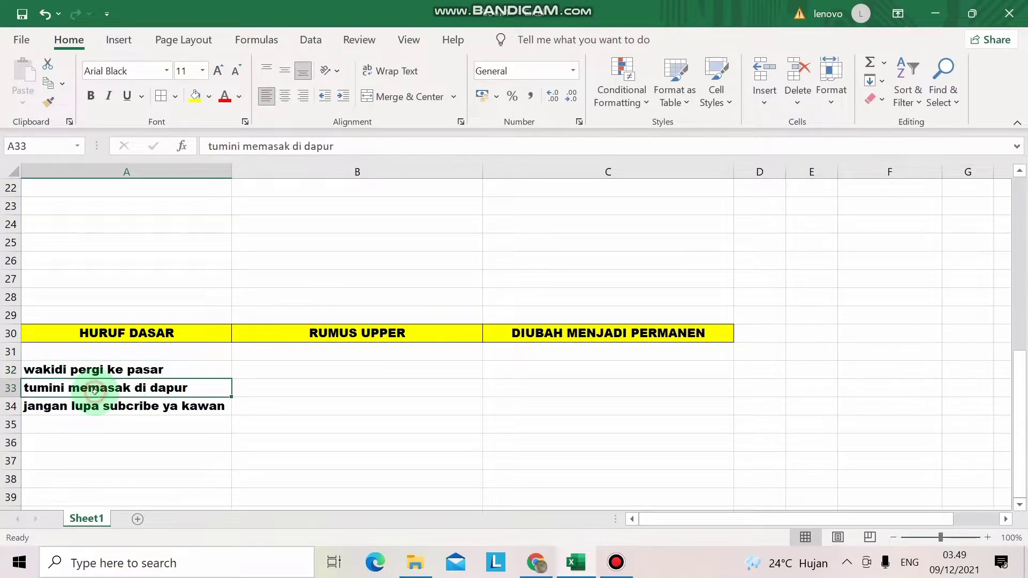
left_click(258, 372)
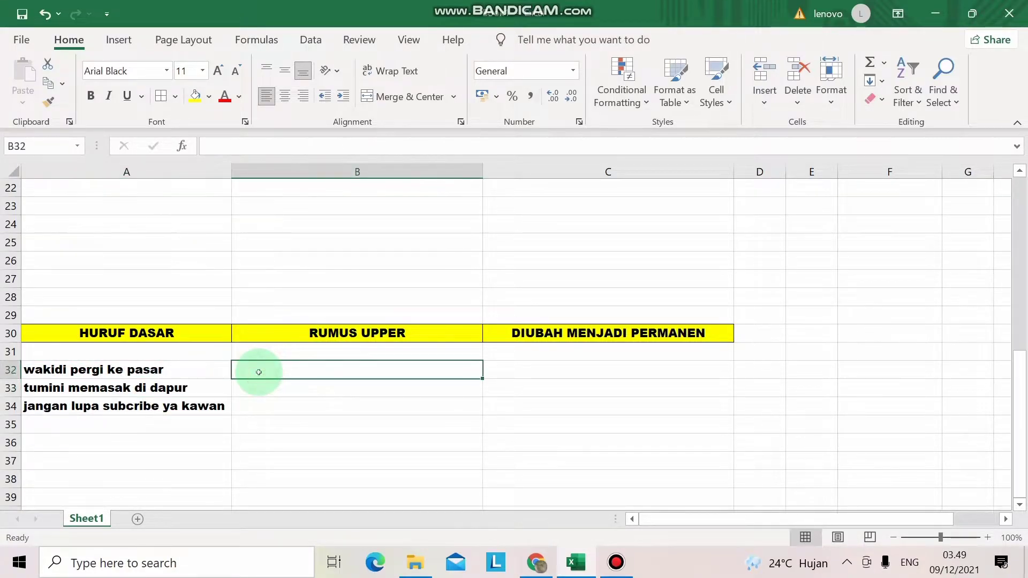
left_click(355, 332)
left_click(333, 368)
left_click_drag(333, 394, 332, 406)
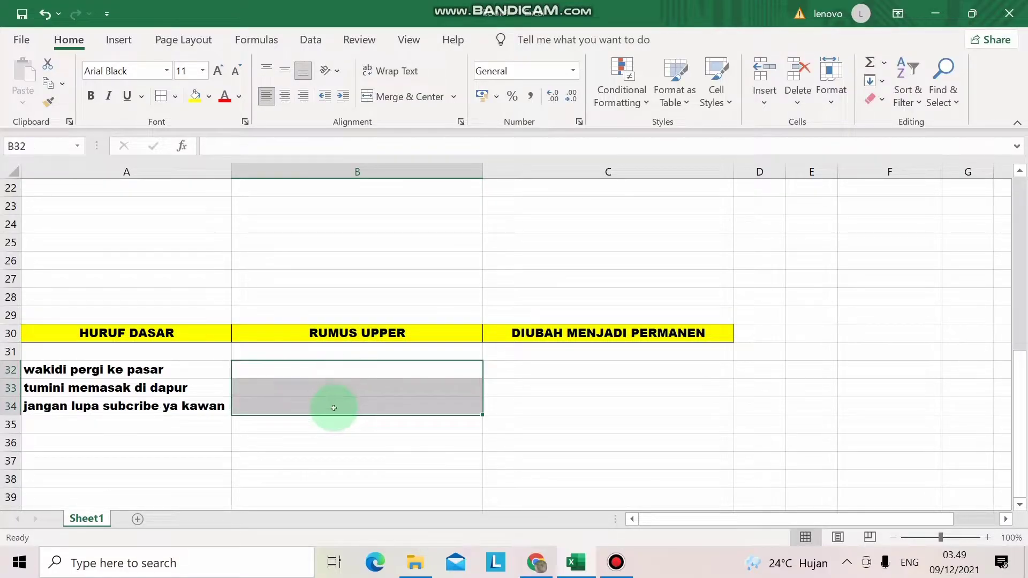
left_click(561, 338)
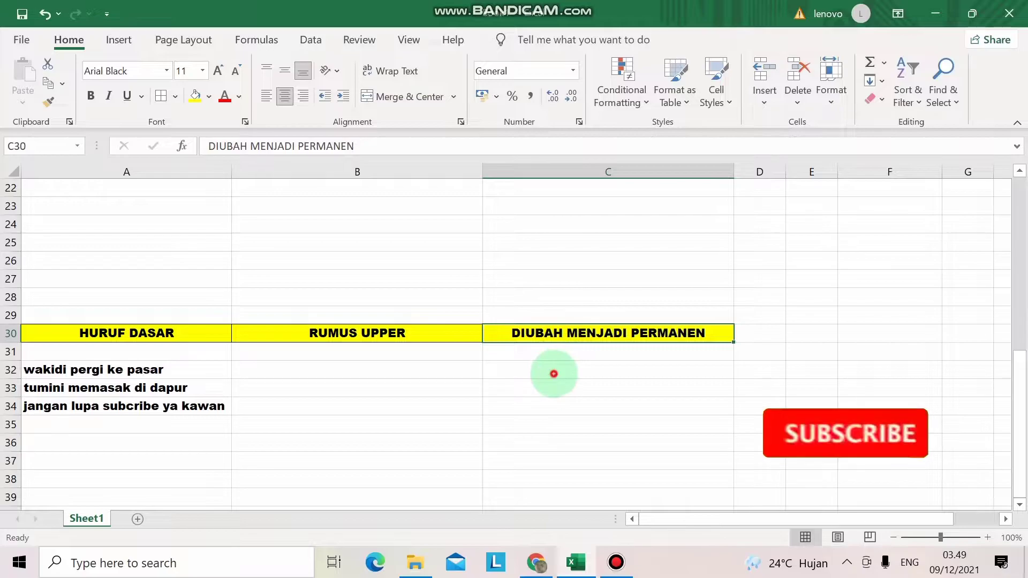
left_click_drag(551, 371, 554, 403)
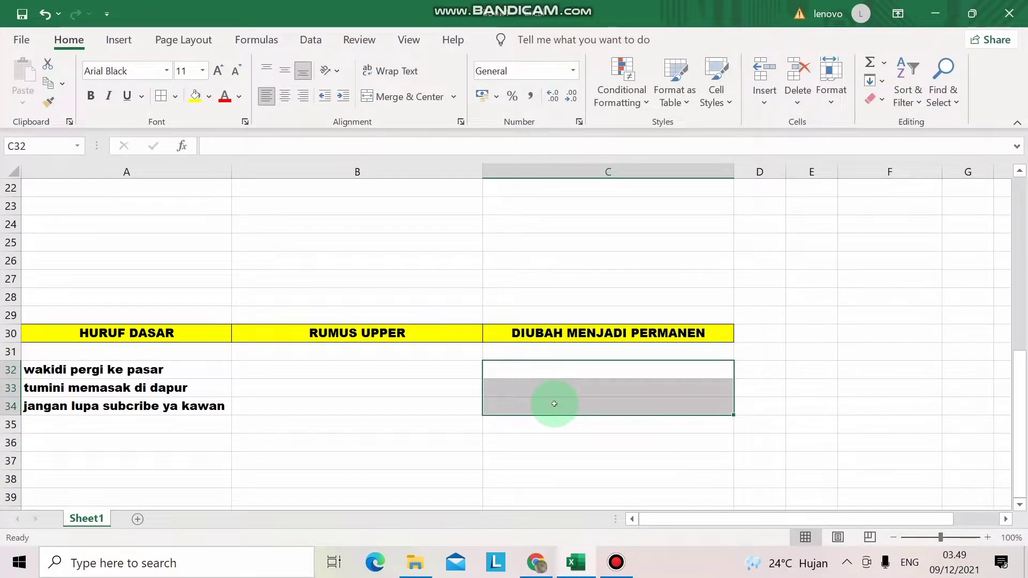
Enter =UPPER(A32) in B32 so it shows WAKIDI PERGI KE PASAR.
left_click(370, 402)
left_click(368, 370)
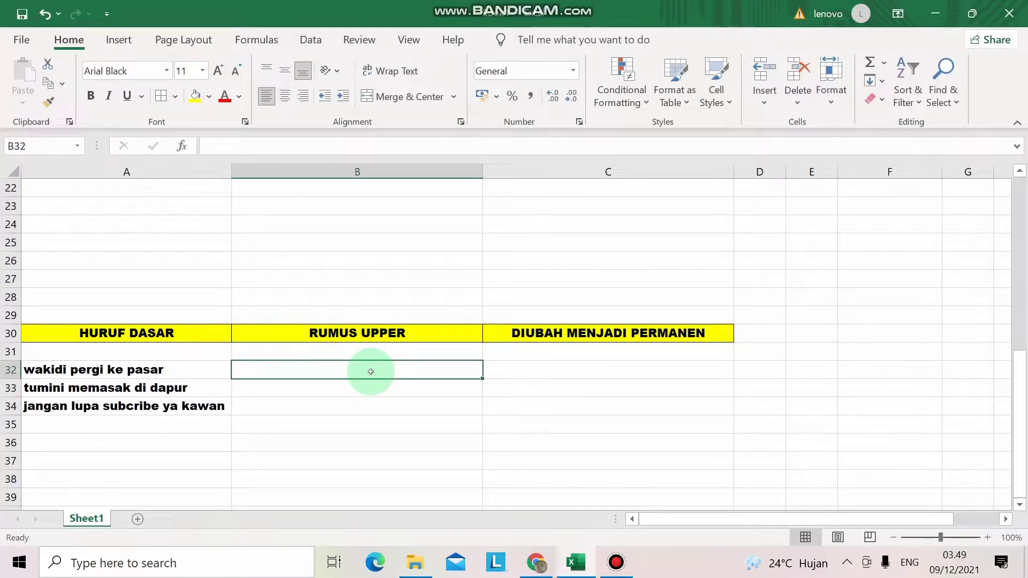
type("=")
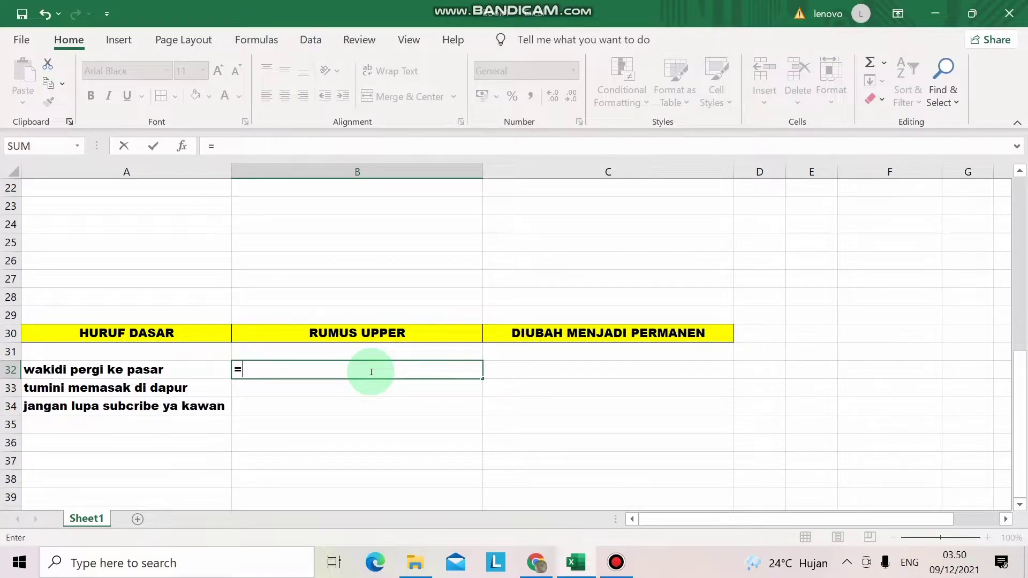
type("UPP")
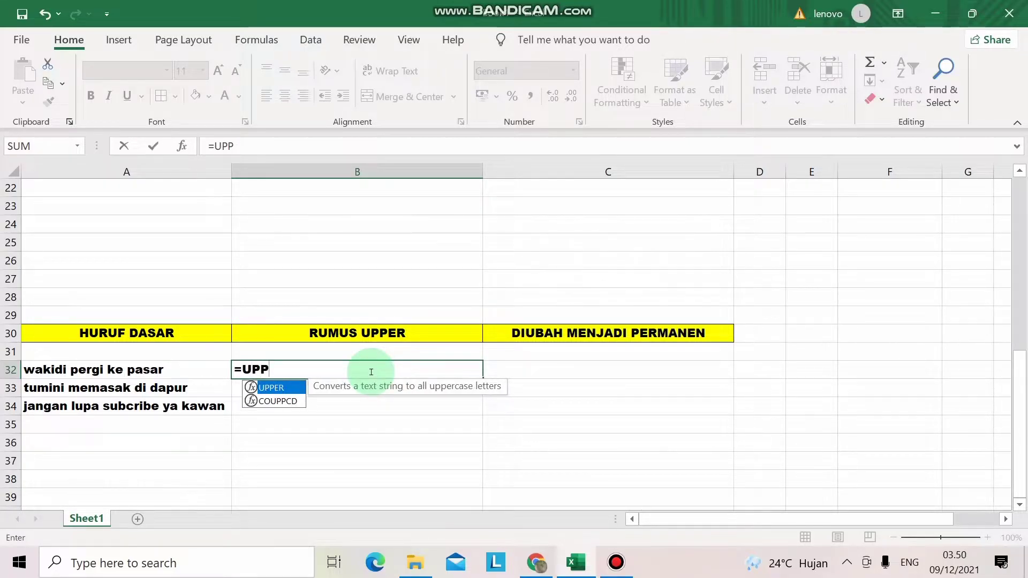
type("ER(")
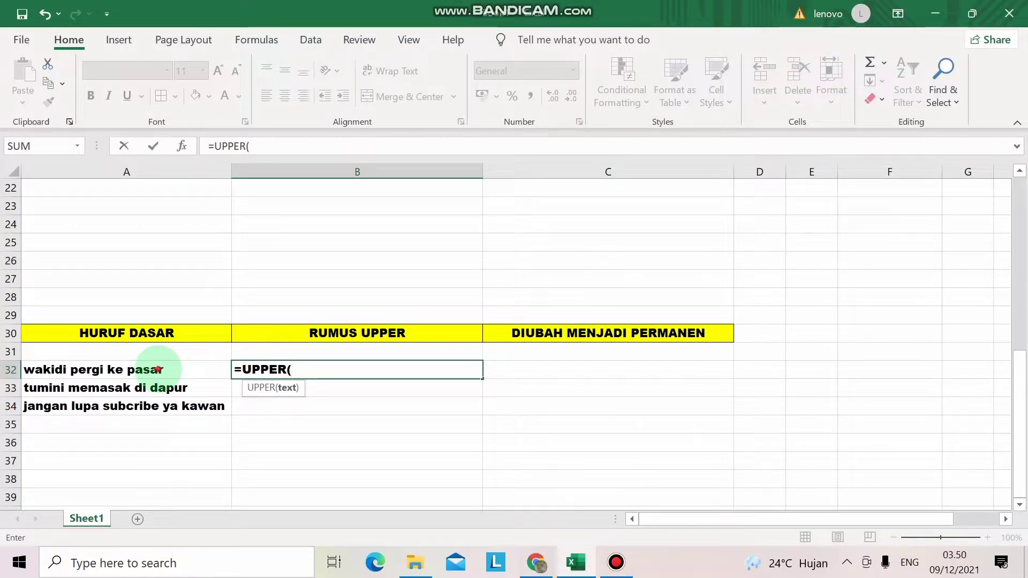
left_click(159, 369)
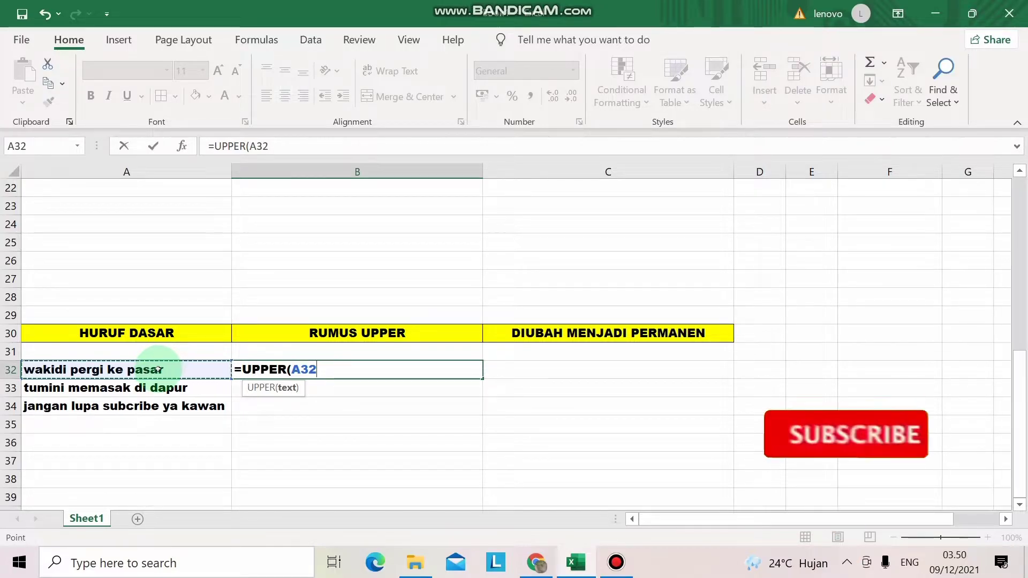
key("Return")
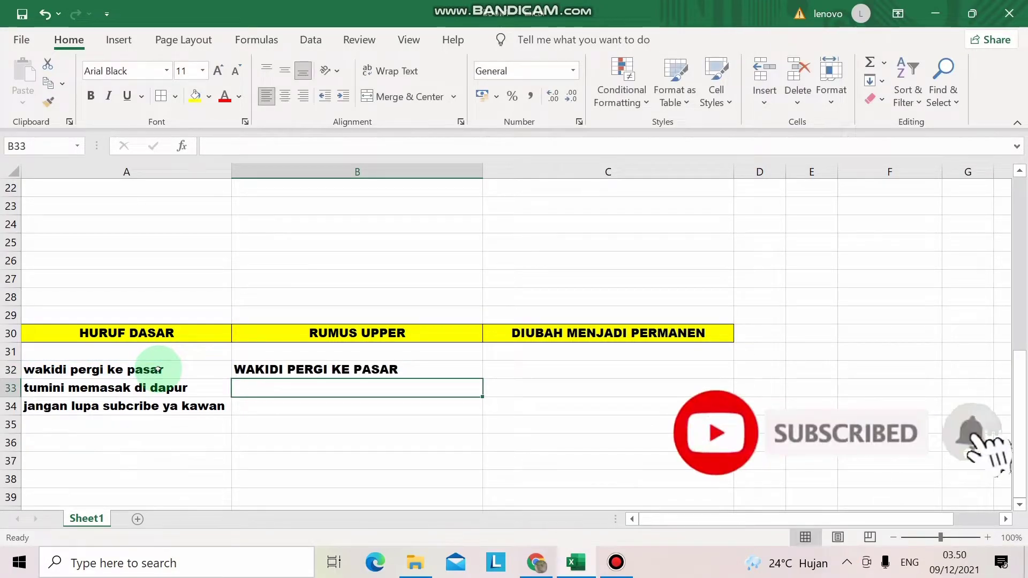
Copy the UPPER formula from B32 and paste it into B33:B34.
left_click(292, 369)
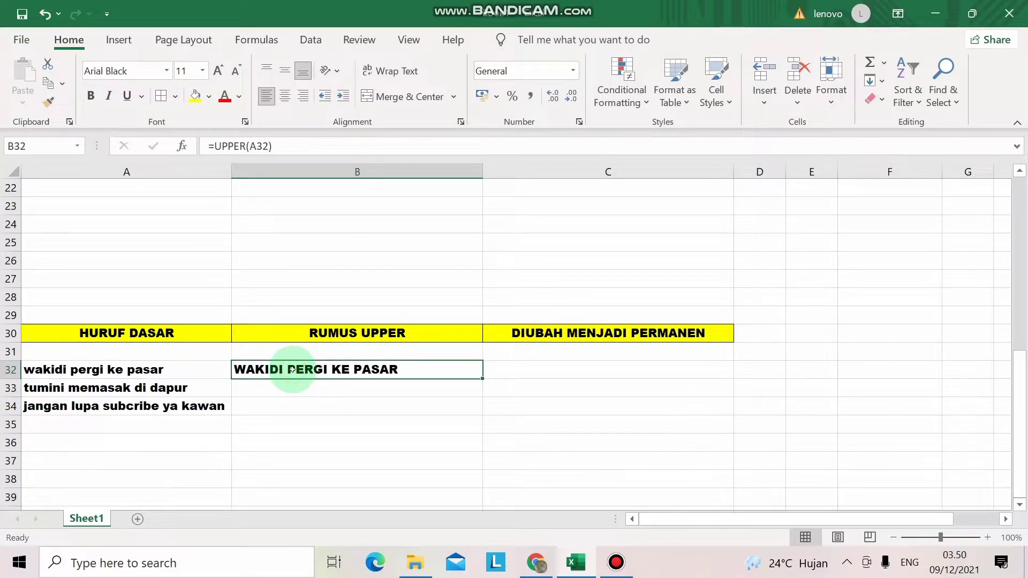
right_click(291, 369)
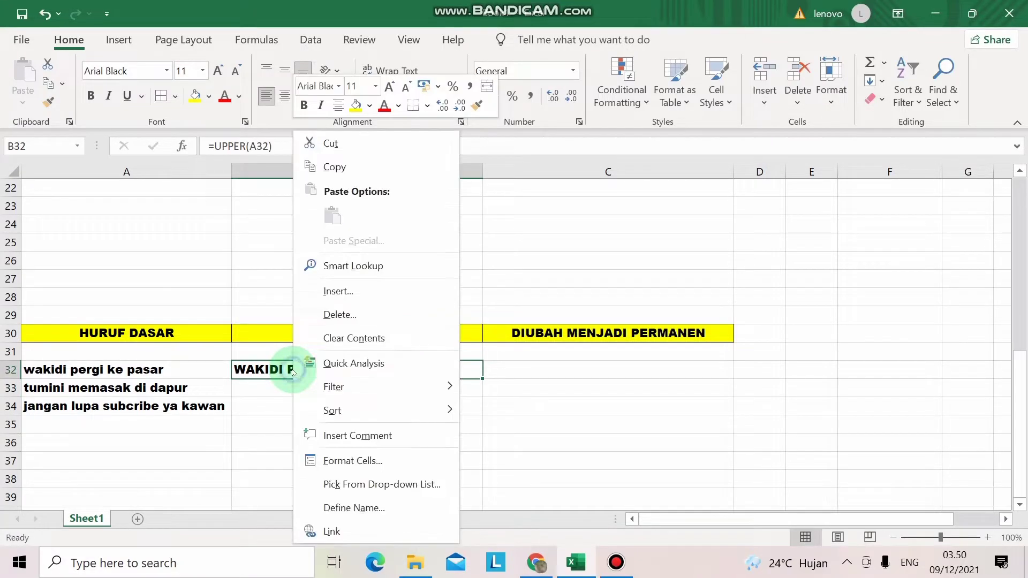
left_click(334, 165)
left_click_drag(278, 388, 274, 405)
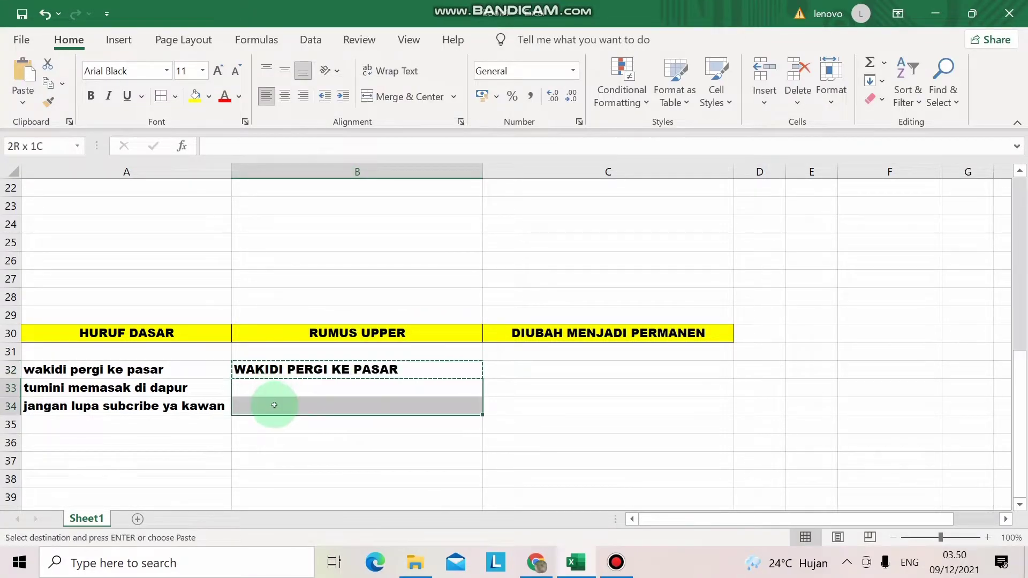
right_click(275, 406)
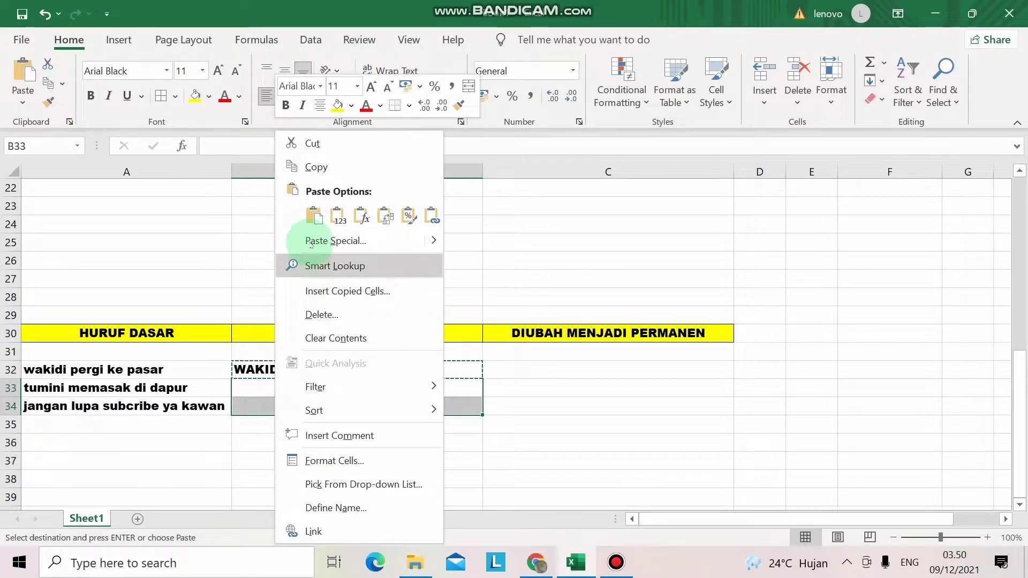
left_click(315, 216)
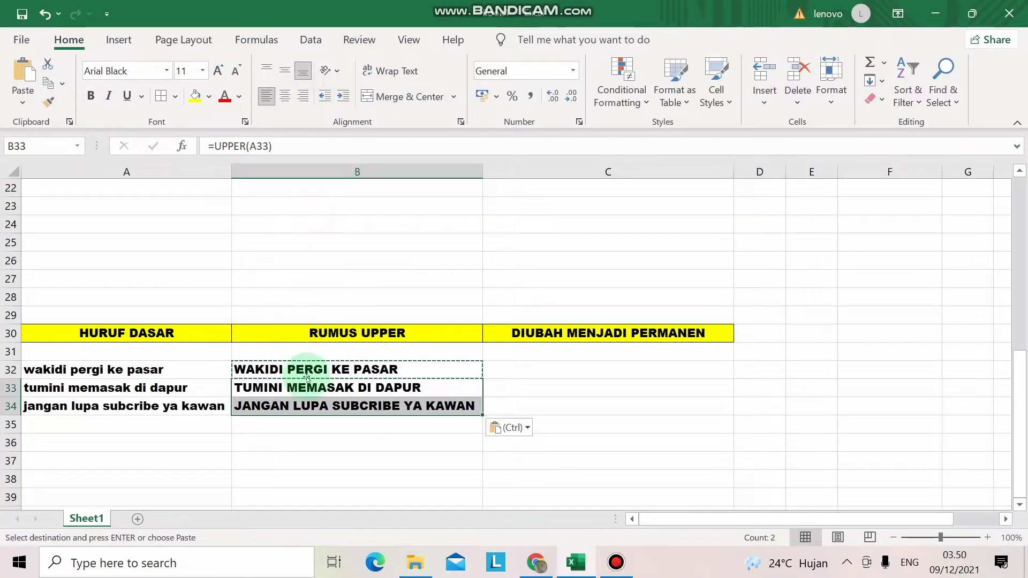
left_click(332, 405)
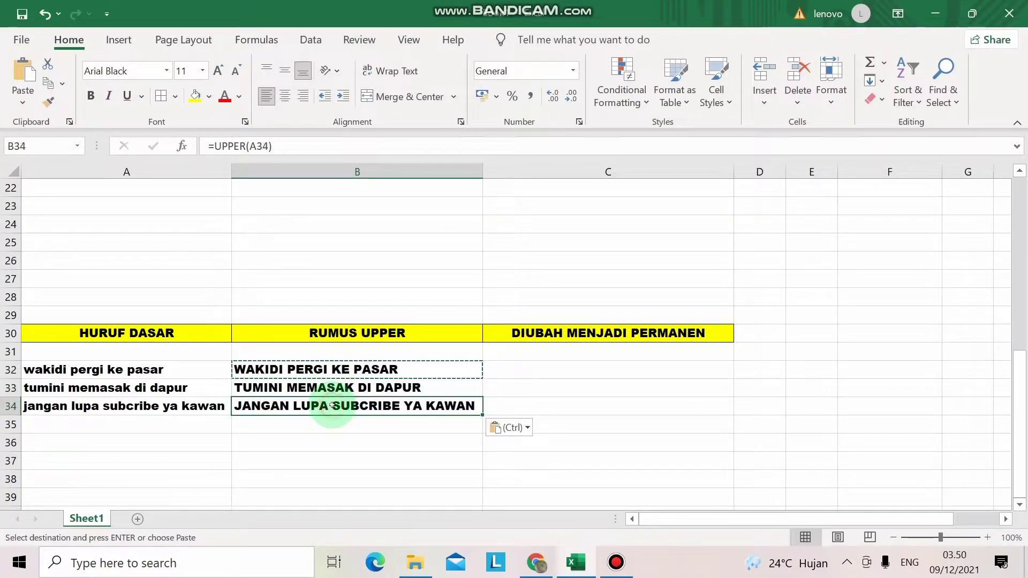
left_click(314, 369)
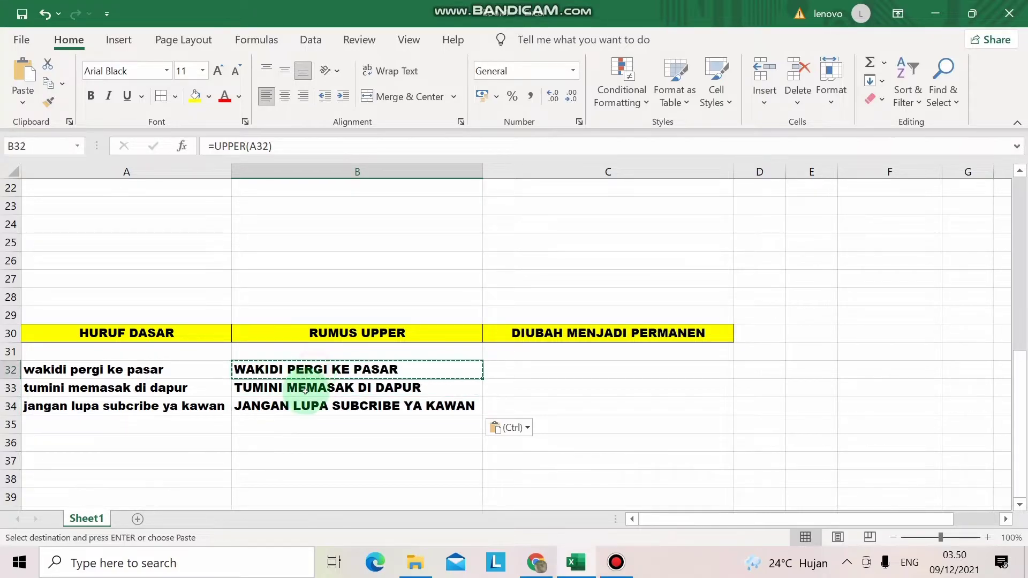
left_click(305, 386)
double_click(308, 388)
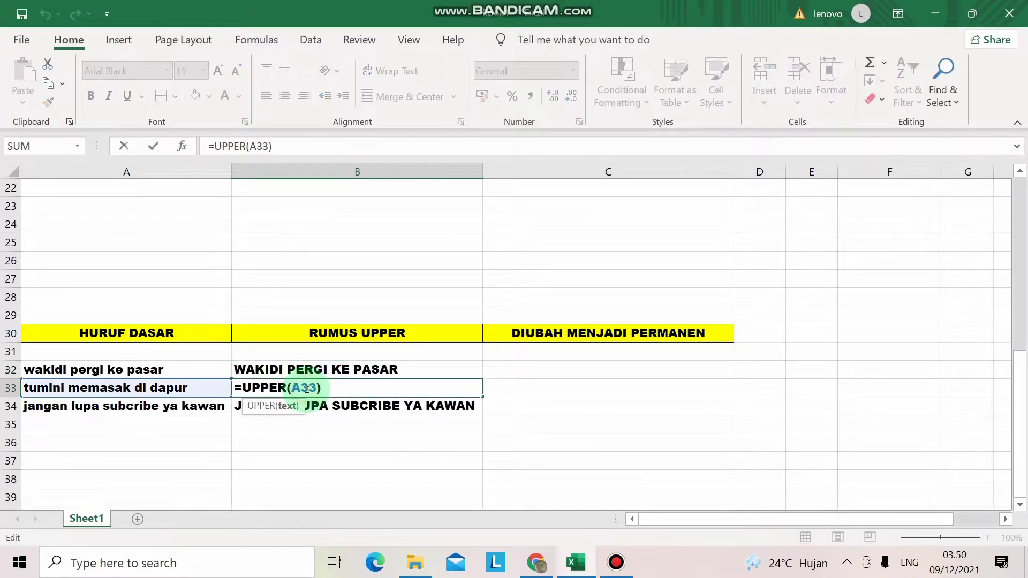
key("Escape")
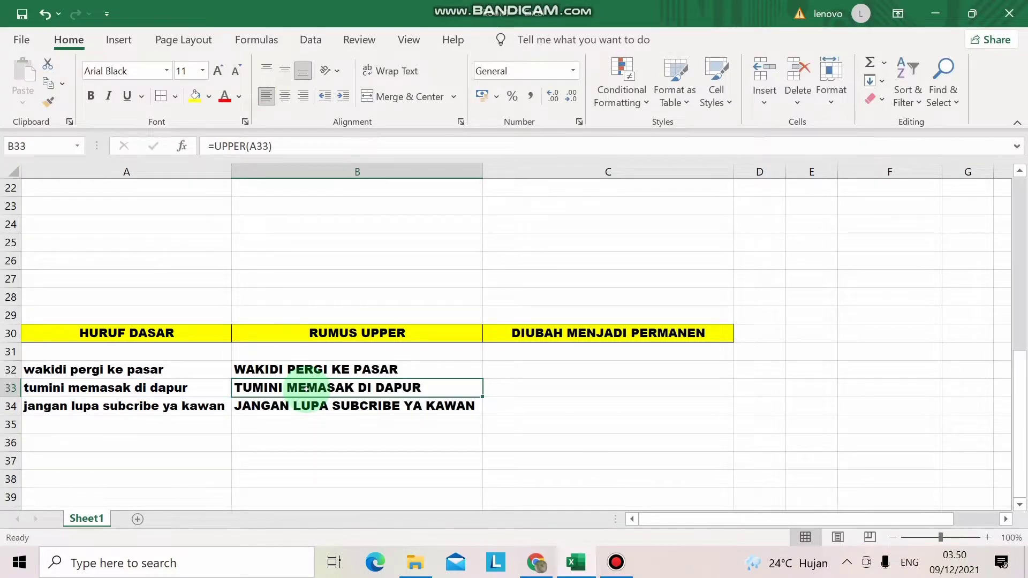
left_click(303, 407)
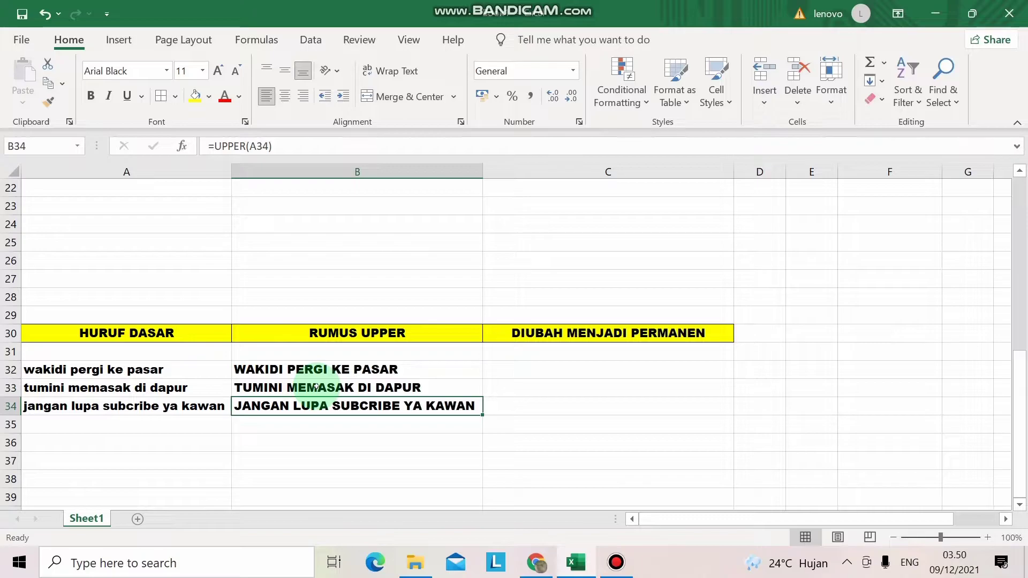
left_click(334, 368)
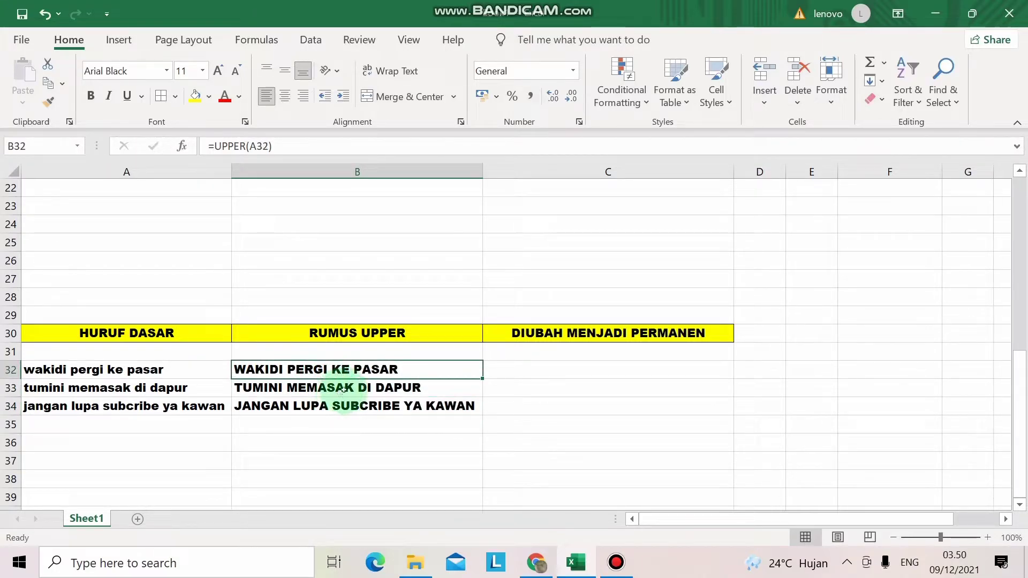
left_click(351, 383)
left_click(354, 368)
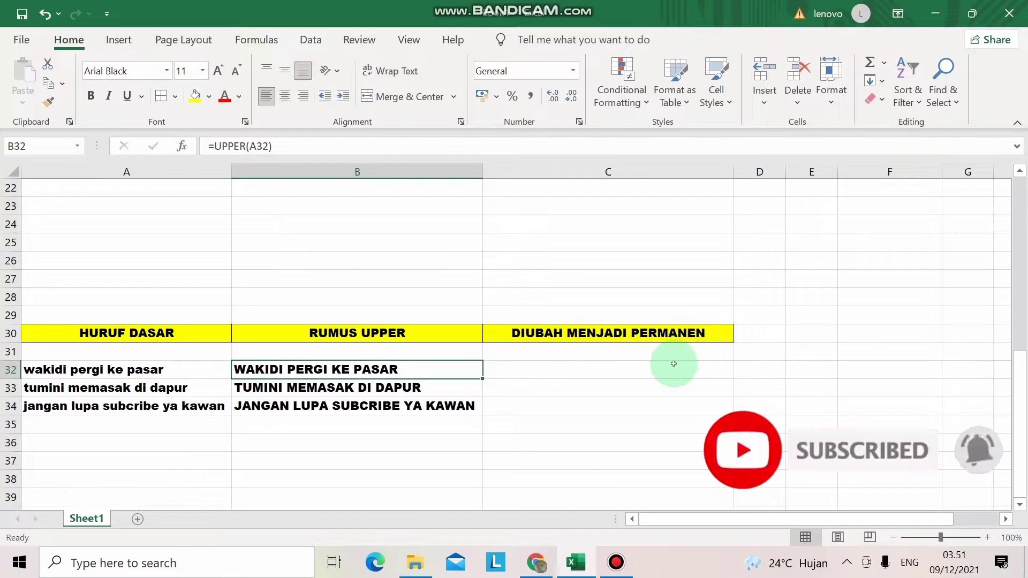
left_click(555, 371)
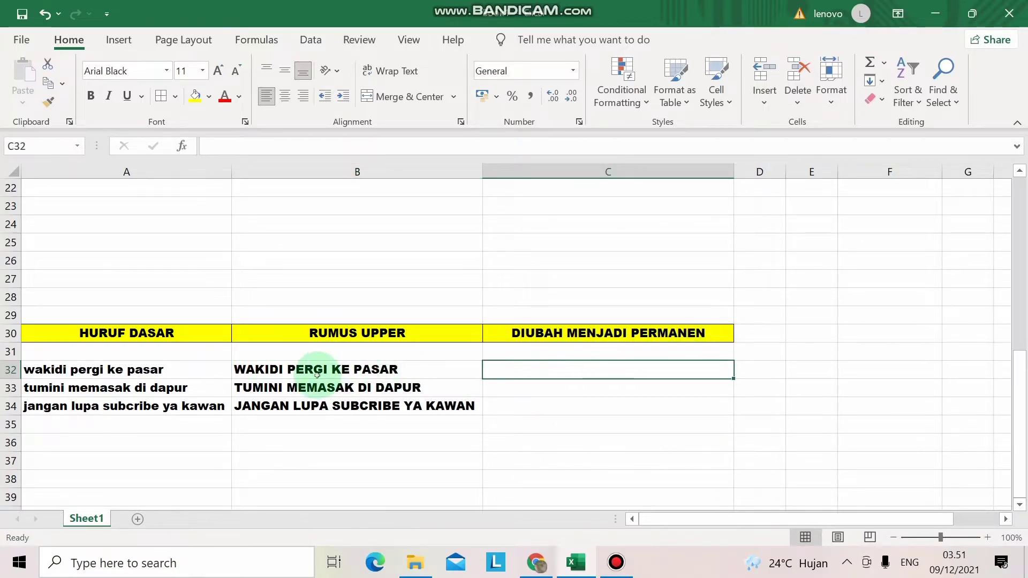
left_click(180, 372)
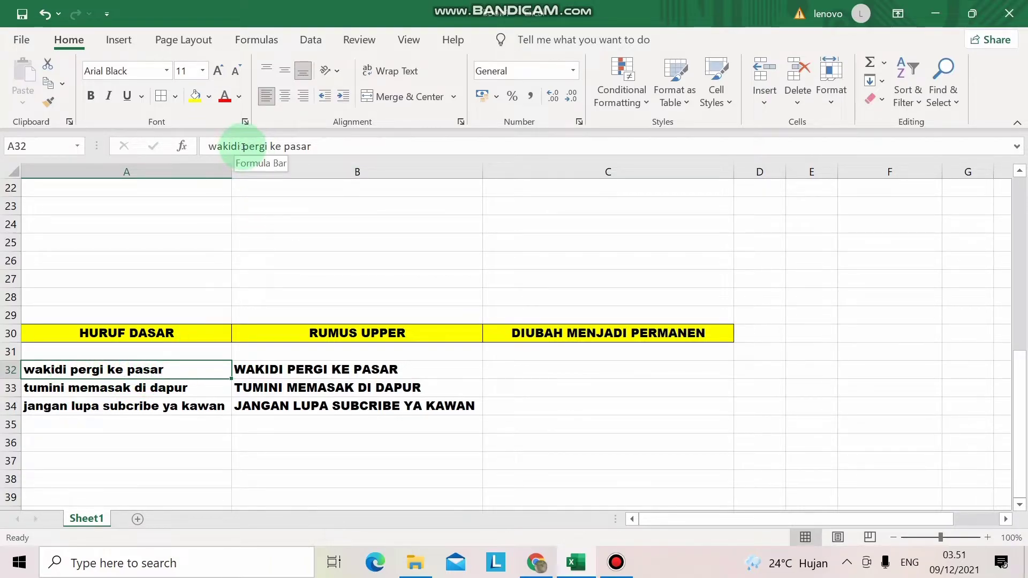
left_click(326, 146)
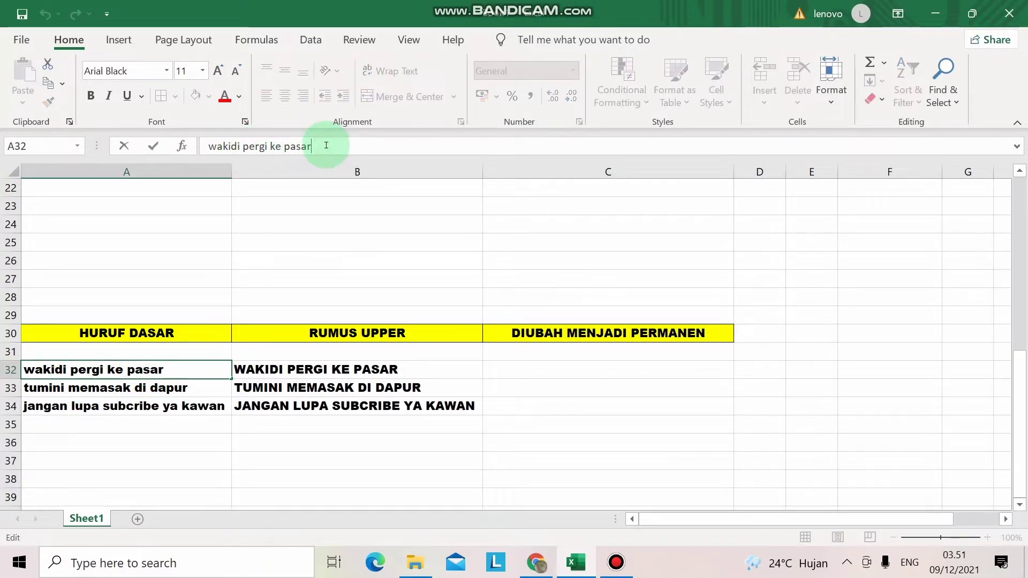
left_click(402, 408)
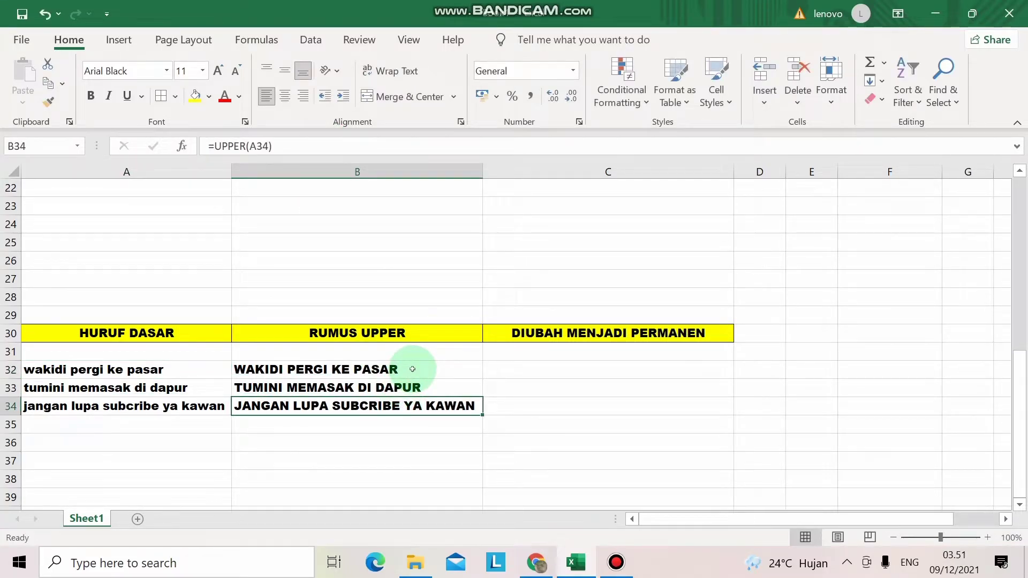
Copy the uppercase results in B32:B34 and paste them into C32:C34 as values only.
left_click_drag(412, 369, 416, 407)
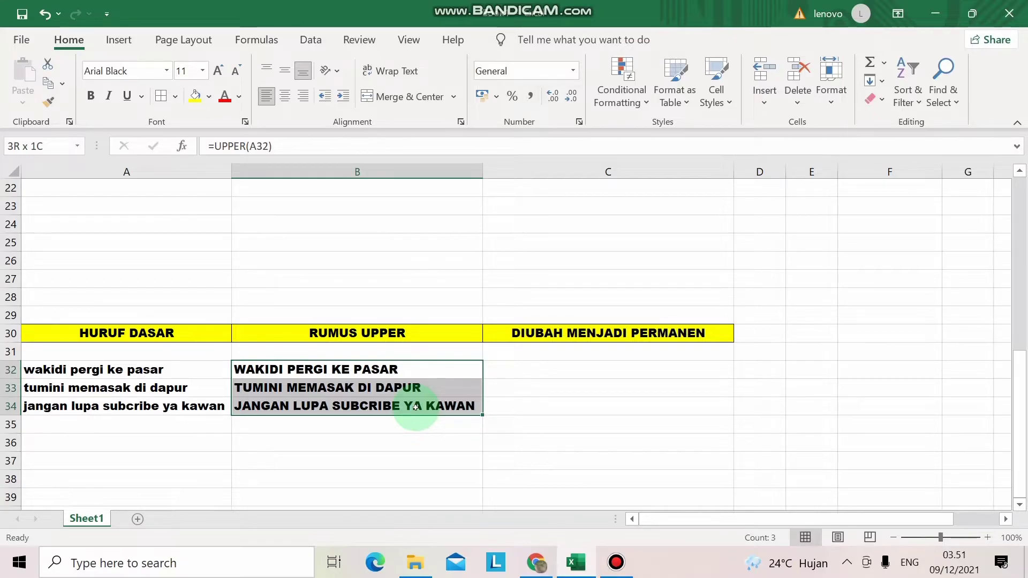
left_click_drag(416, 407, 417, 406)
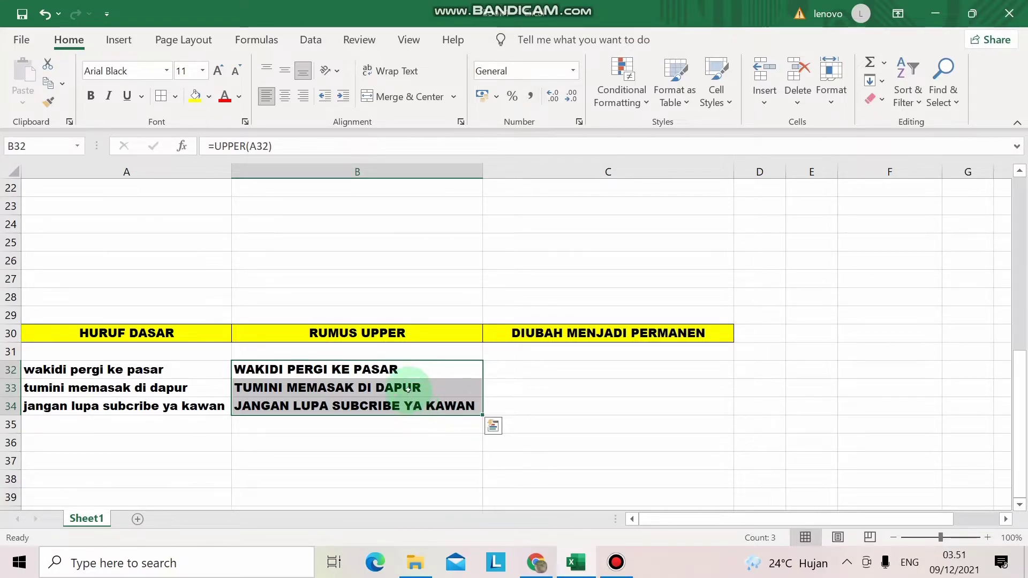
right_click(407, 387)
left_click(447, 164)
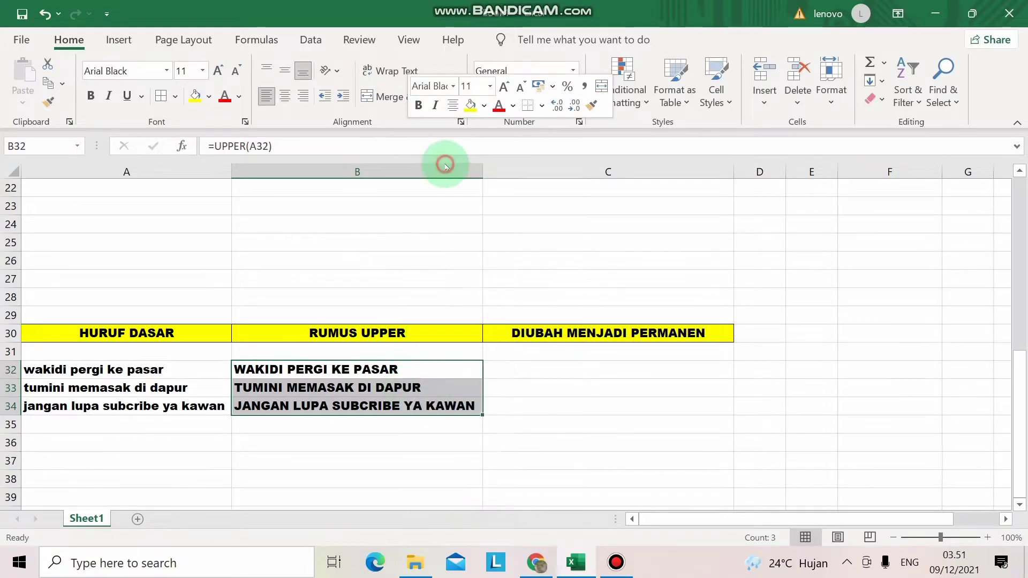
left_click(504, 369)
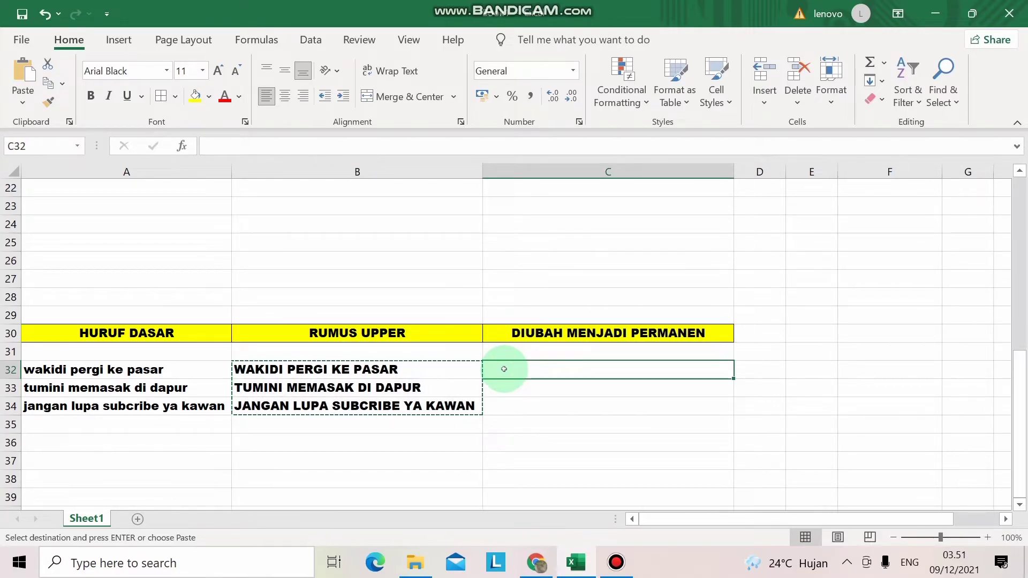
right_click(504, 369)
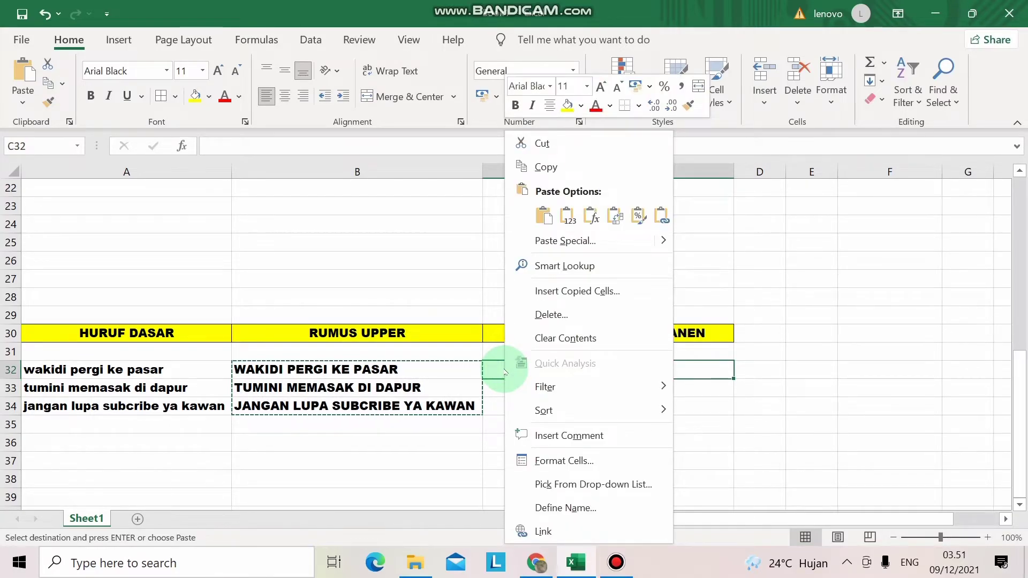
left_click(569, 219)
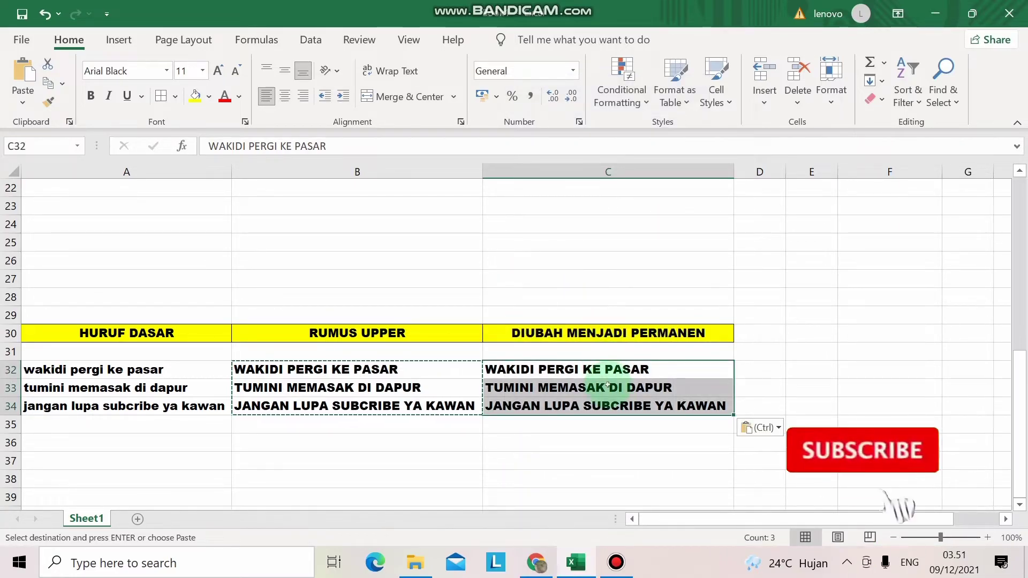
left_click(617, 404)
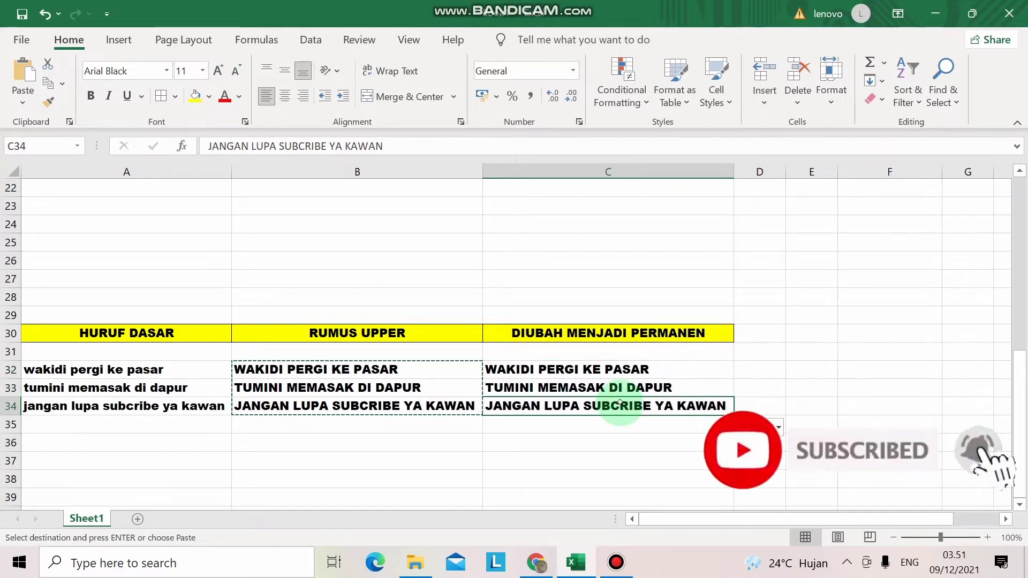
key("Up")
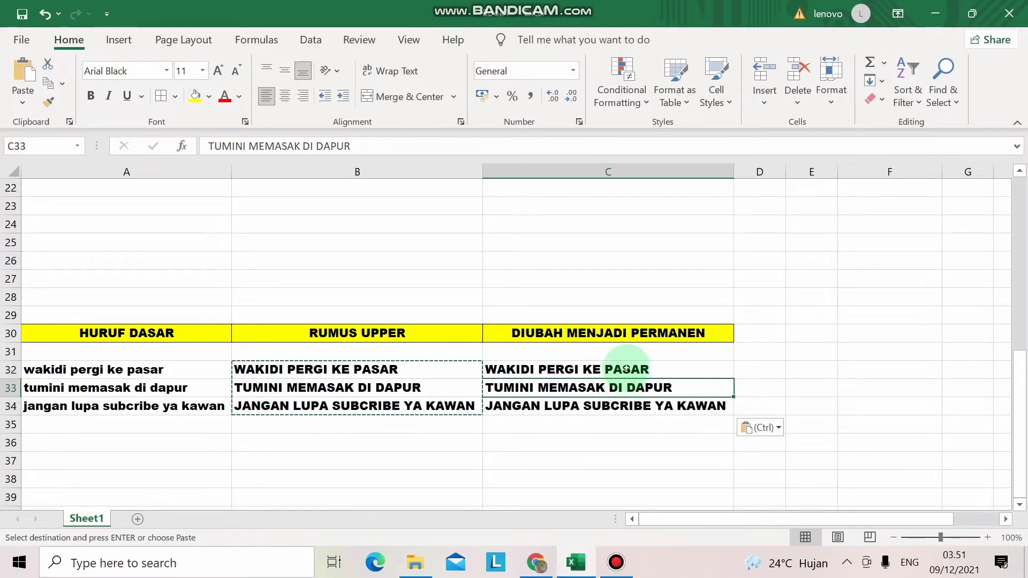
key("Up")
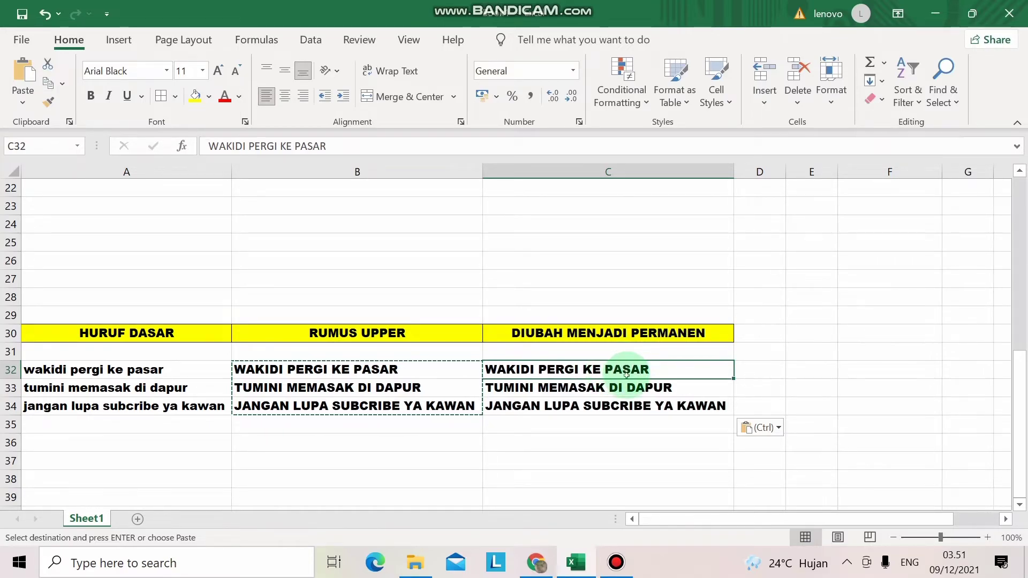
left_click(632, 370)
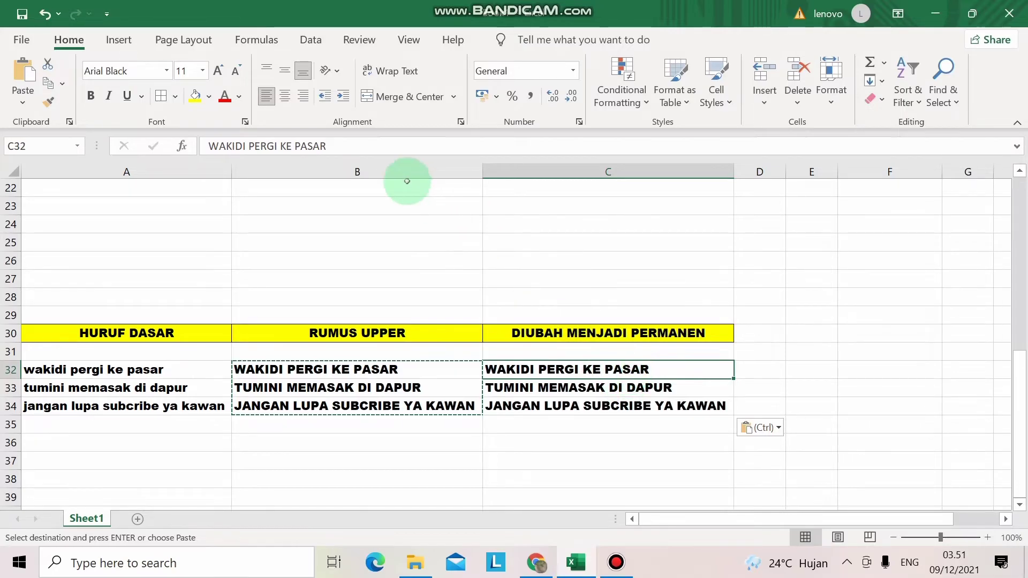
left_click(350, 146)
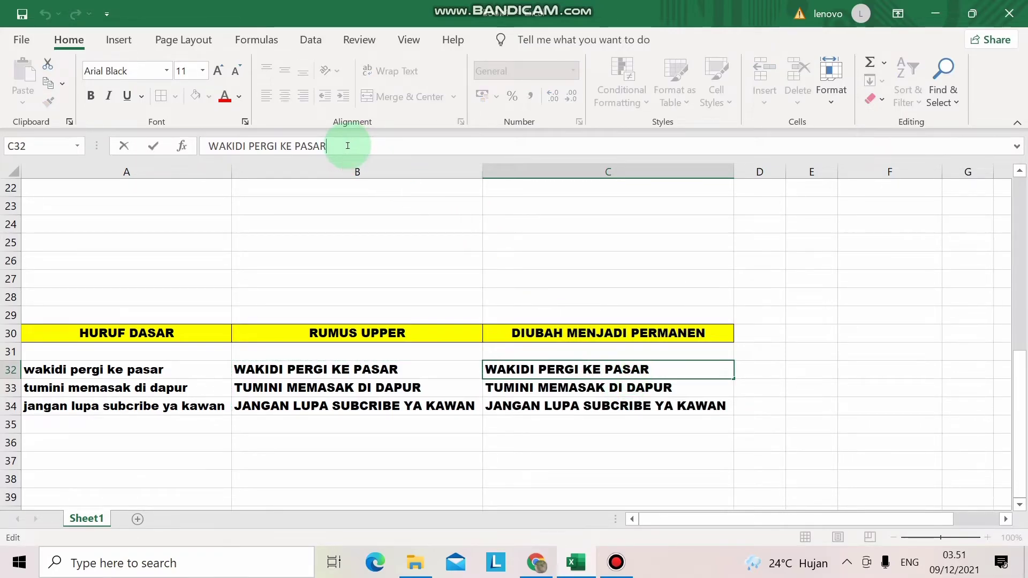
left_click_drag(345, 146, 207, 146)
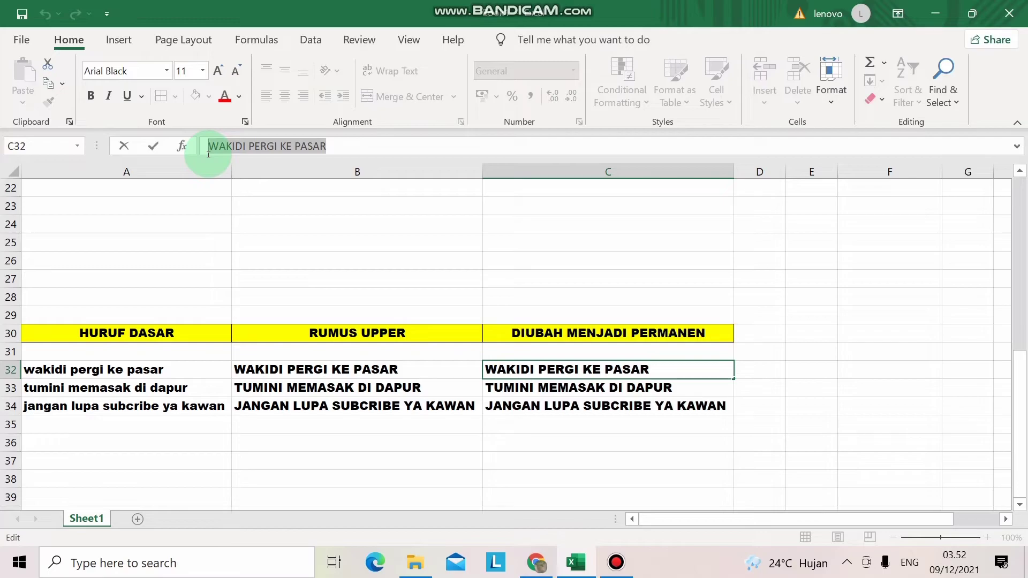
left_click(551, 395)
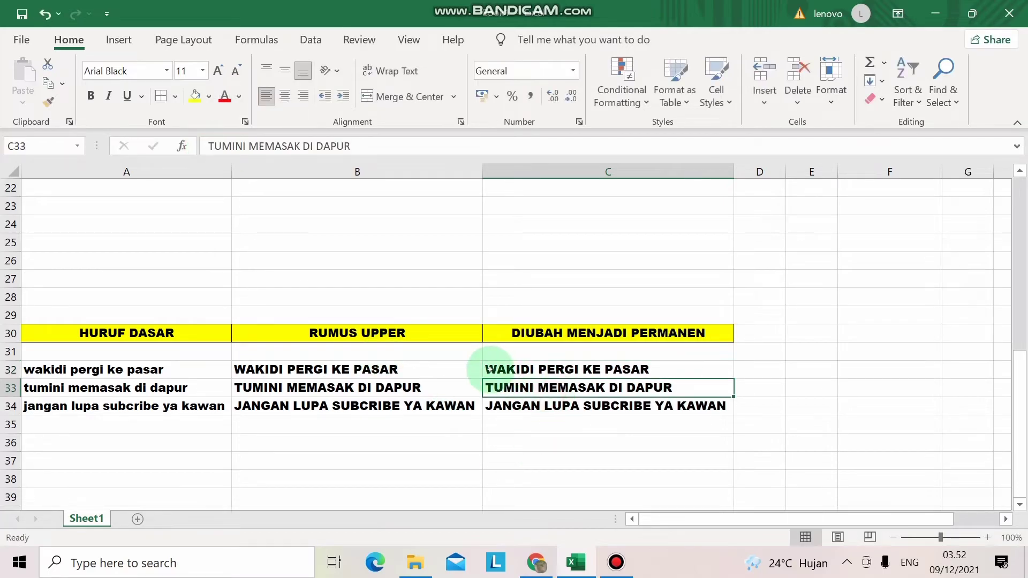
left_click(423, 369)
left_click(507, 364)
left_click(446, 373)
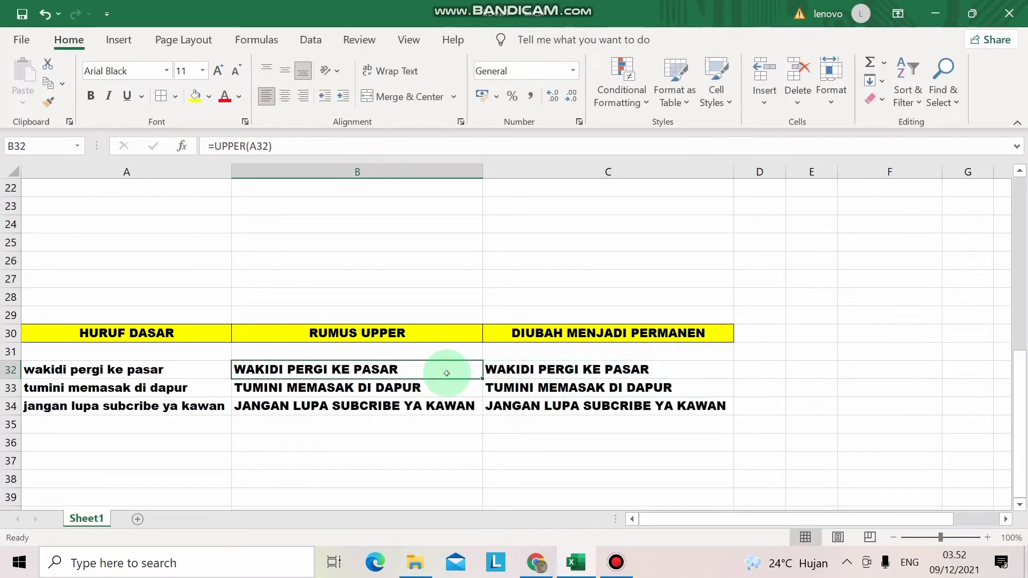
left_click(307, 152)
left_click(545, 368)
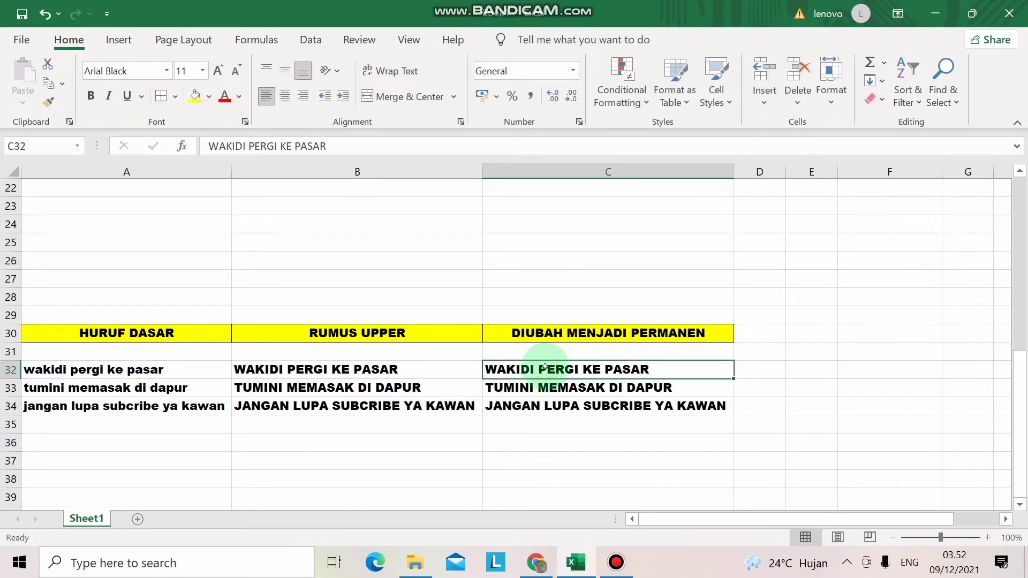
left_click(547, 388)
left_click(570, 407)
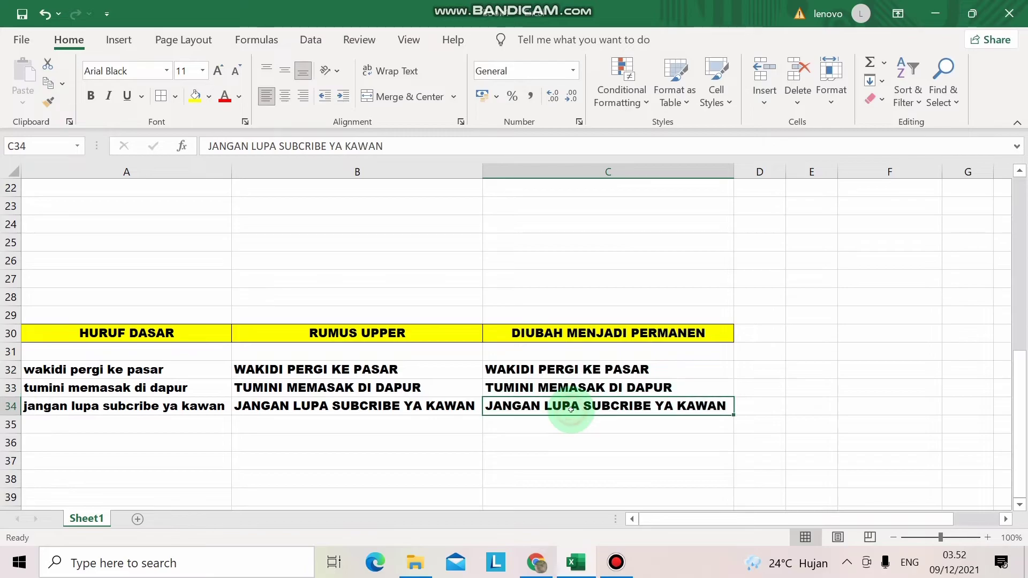
left_click(570, 388)
left_click(571, 370)
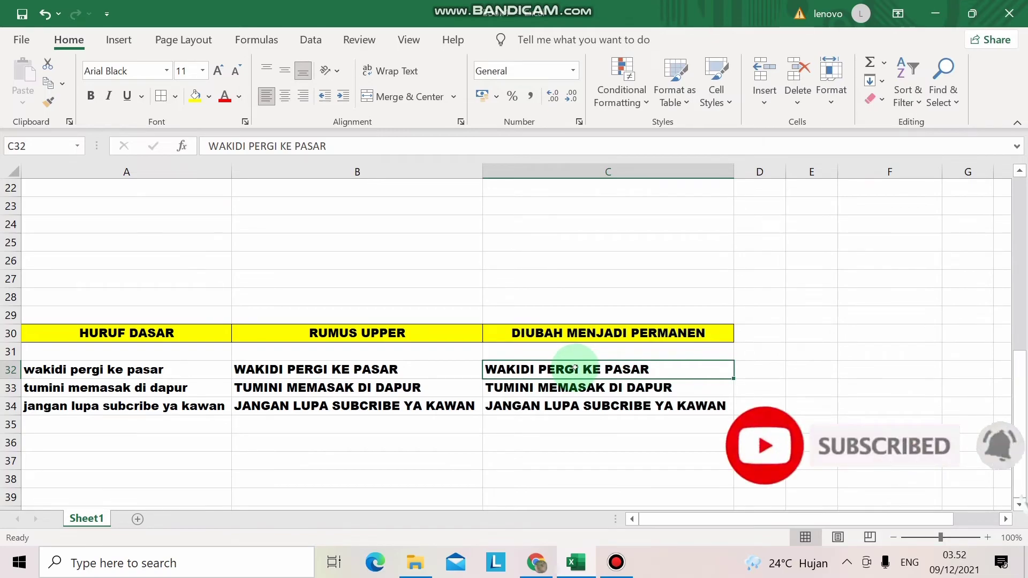
left_click(618, 389)
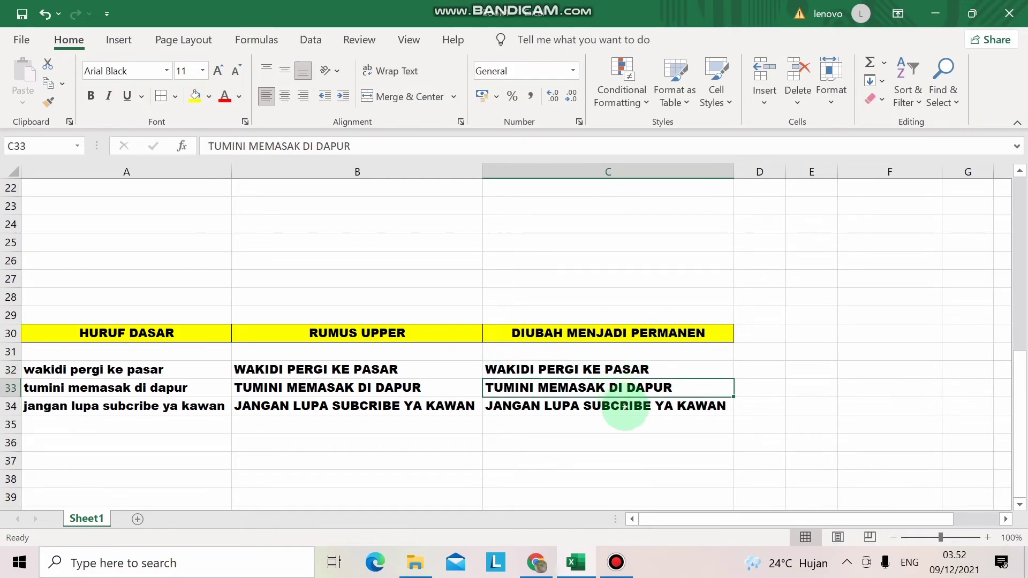
left_click(626, 406)
left_click(627, 388)
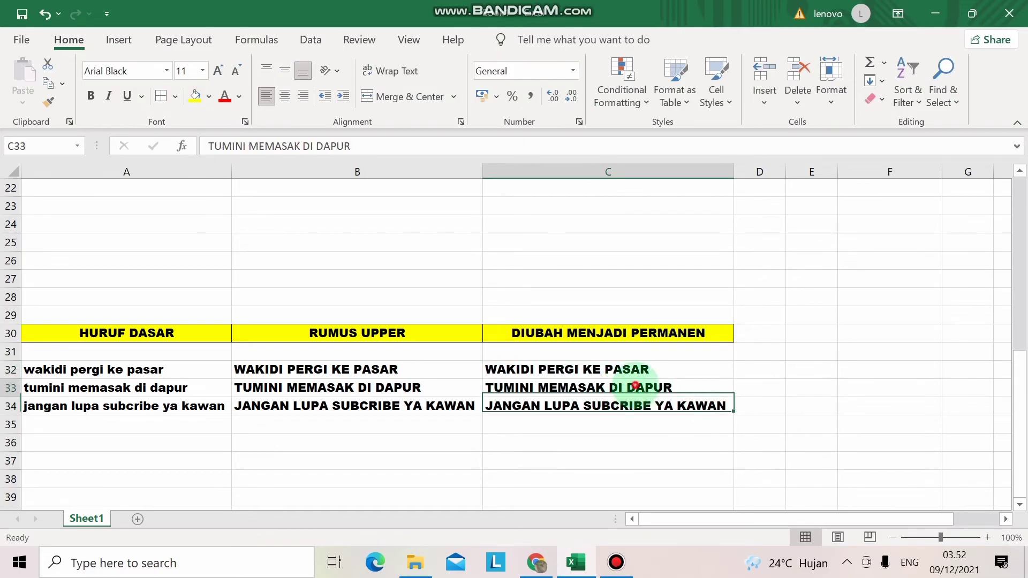